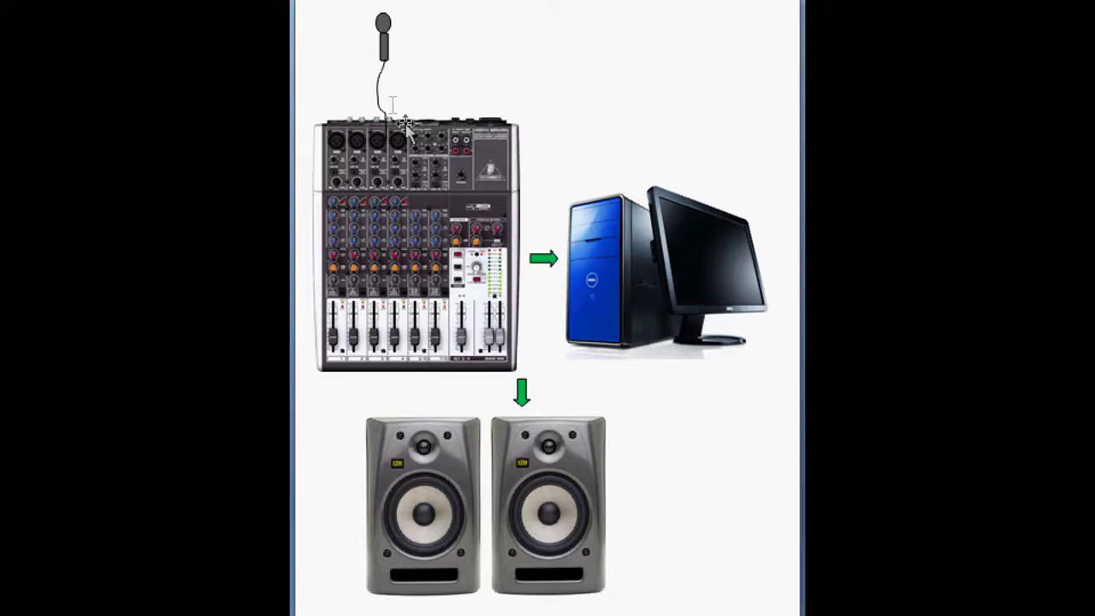
mouse_move(402, 130)
mouse_down()
mouse_move(423, 159)
mouse_move(386, 195)
mouse_move(398, 190)
mouse_move(390, 143)
mouse_up()
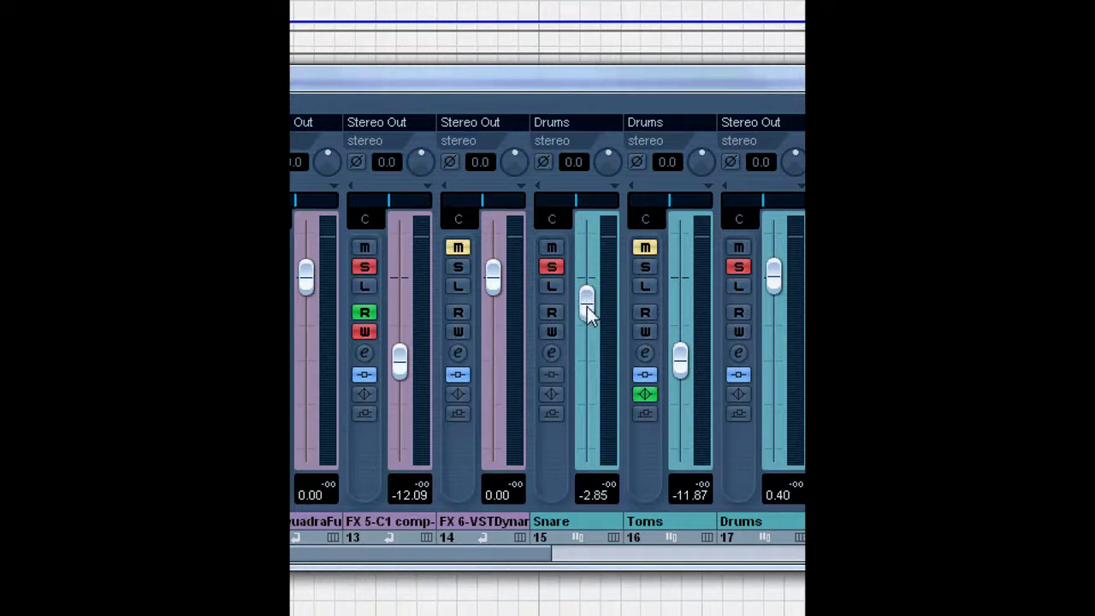
- Raise the Snare group channel's fader to -0.01 dB and the mono Snare channel's fader to about -8.4 dB
drag(589, 347, 597, 275)
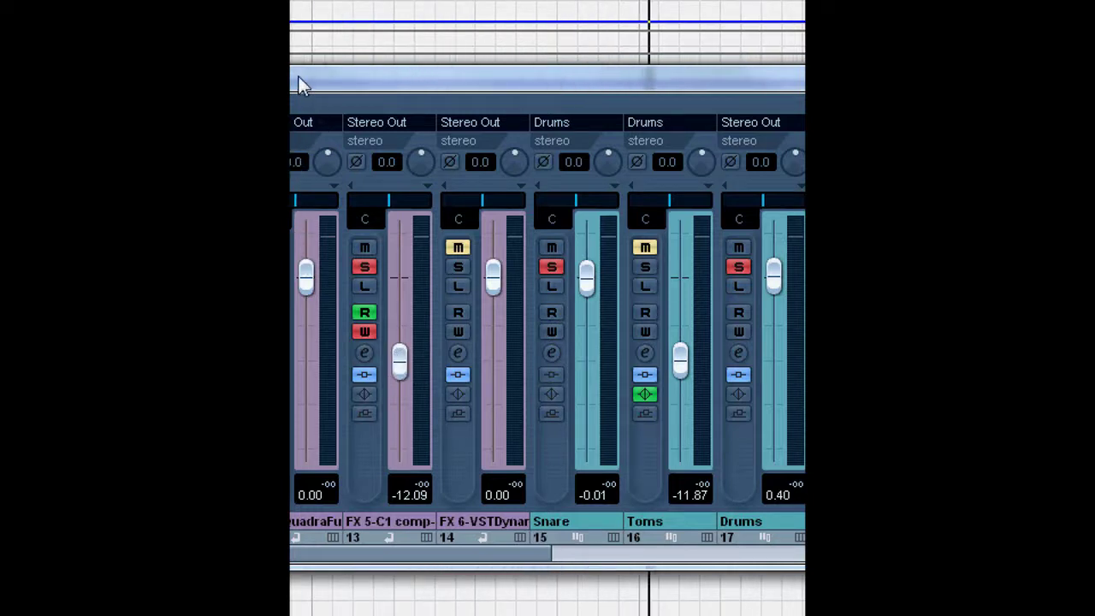
scroll(416, 83, left, 3)
scroll(431, 557, left, 3)
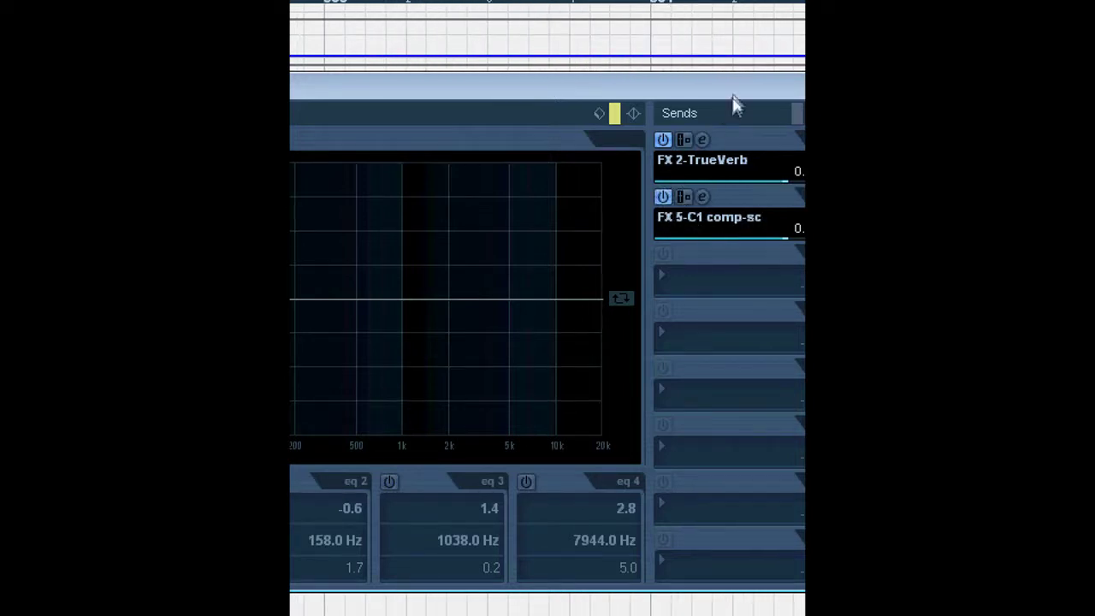
drag(735, 92, 568, 54)
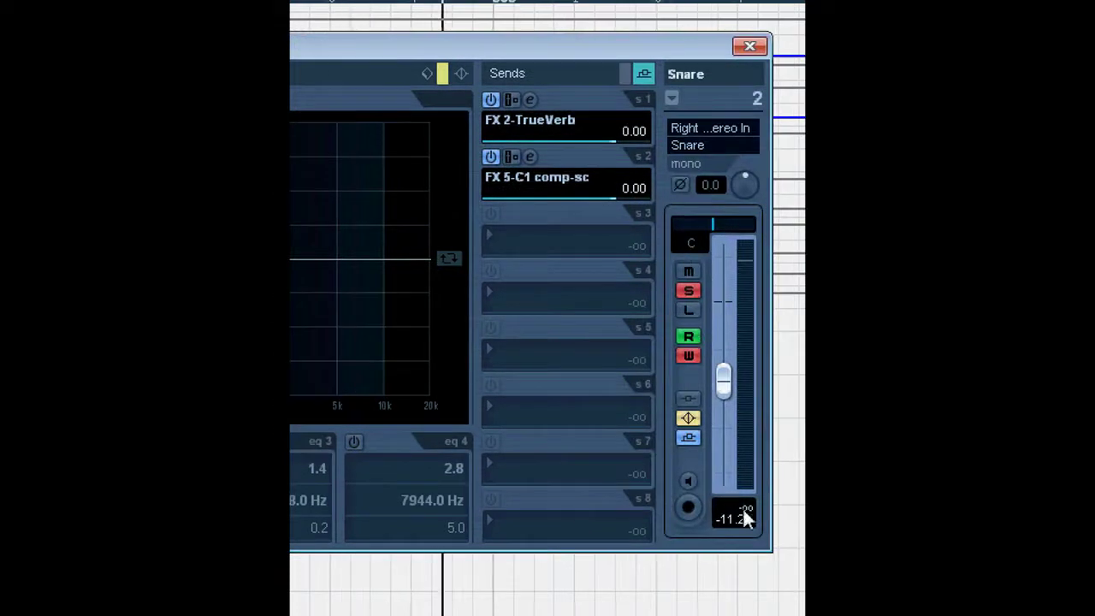
drag(722, 386, 723, 369)
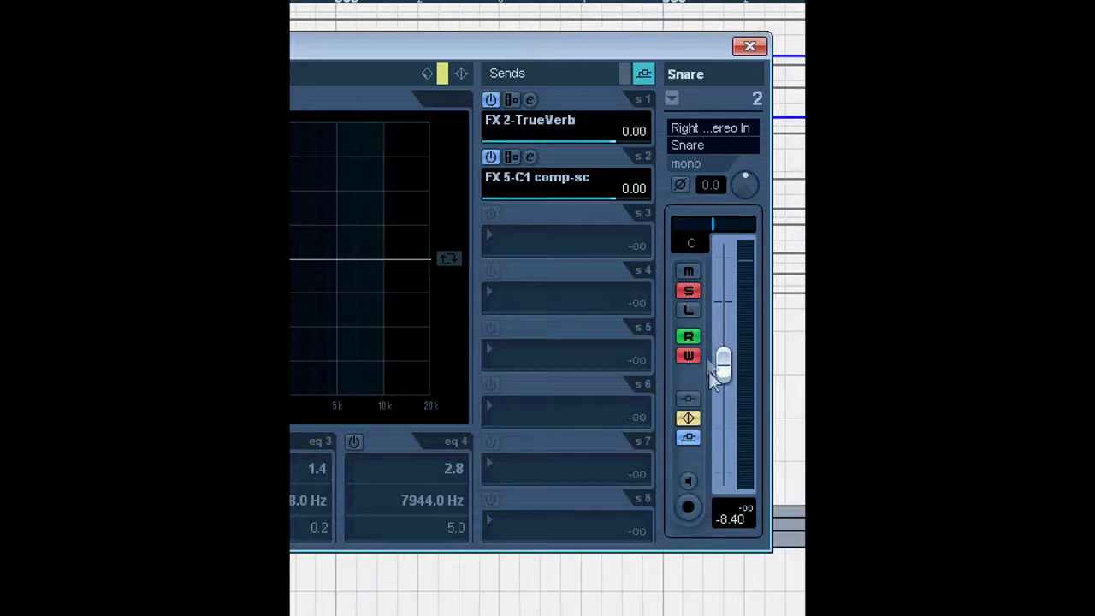
drag(727, 361, 727, 359)
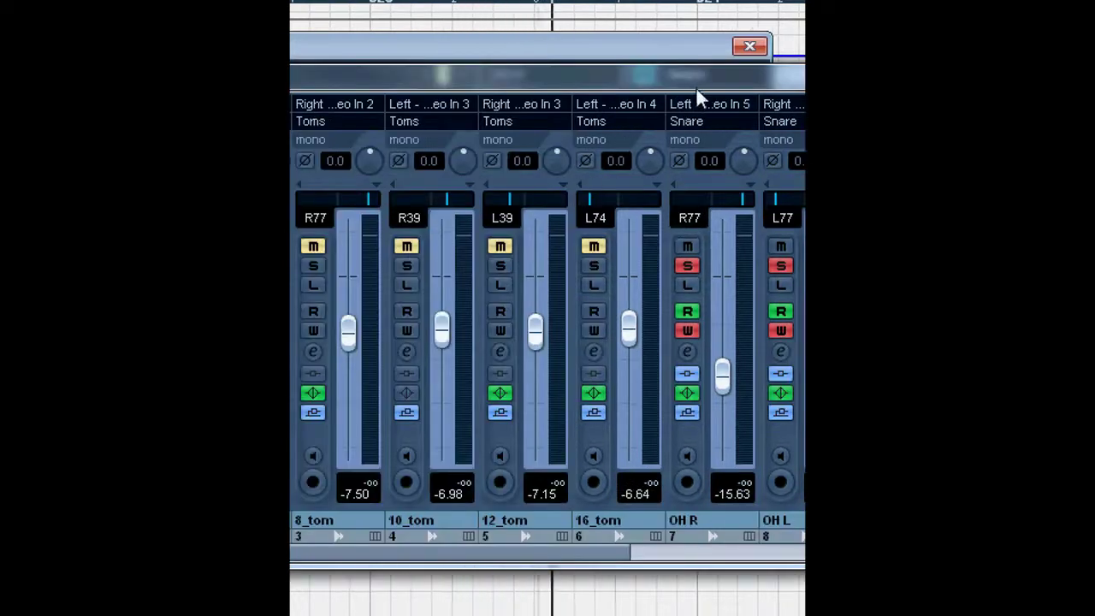
- Raise the FX 2-TrueVerb return to -15.63 dB and lower the FX 5-C1 comp-sc return to -15.08 dB
scroll(391, 70, right, 5)
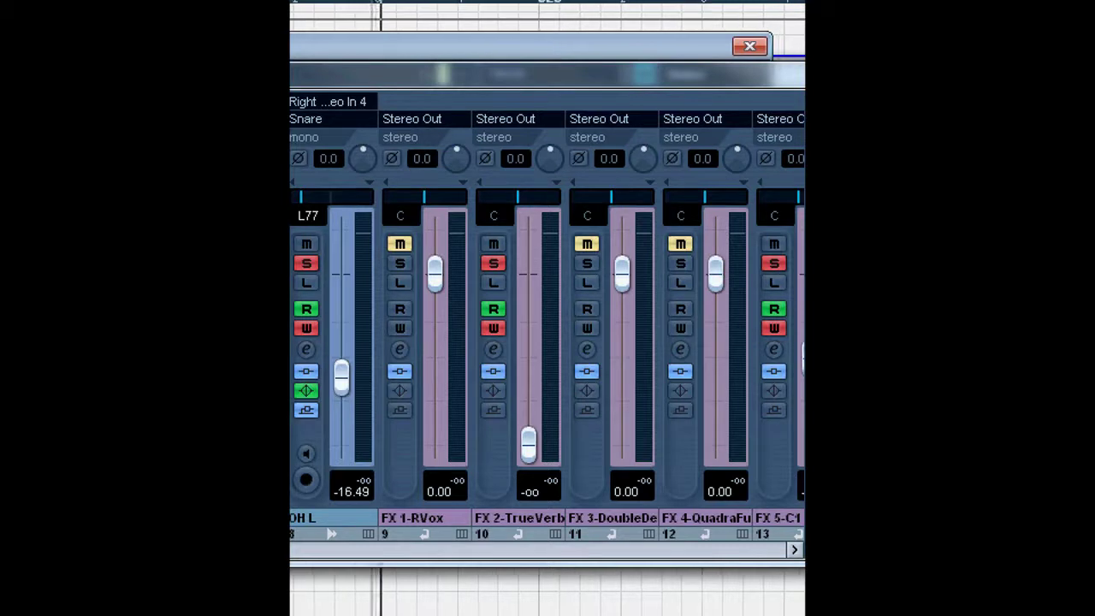
scroll(548, 342, right, 1)
scroll(548, 342, right, 1)
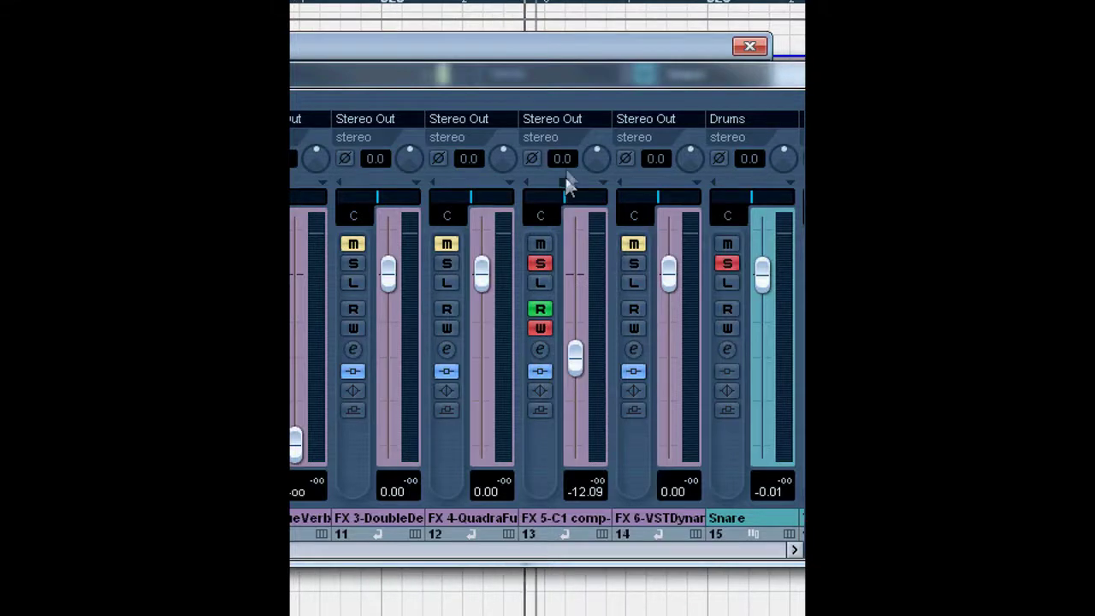
drag(602, 84, 611, 197)
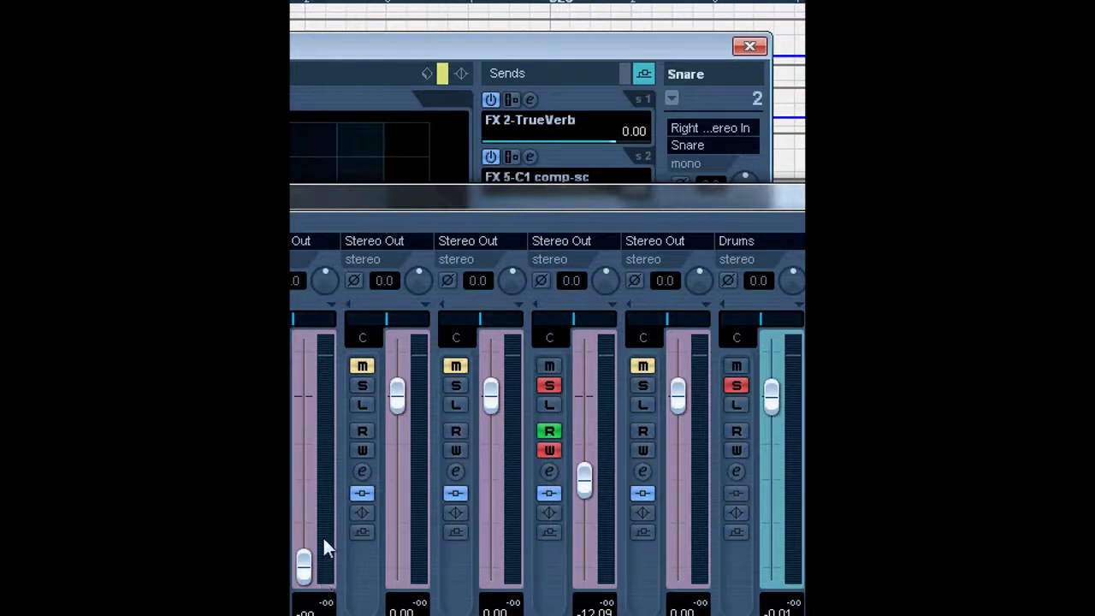
drag(313, 584, 311, 506)
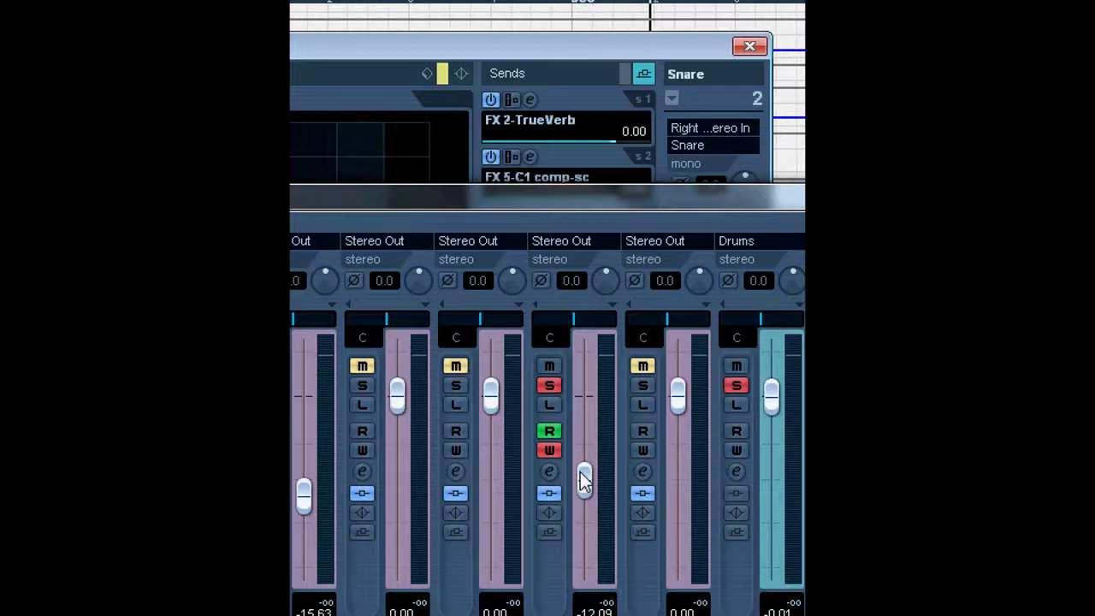
drag(580, 476, 584, 508)
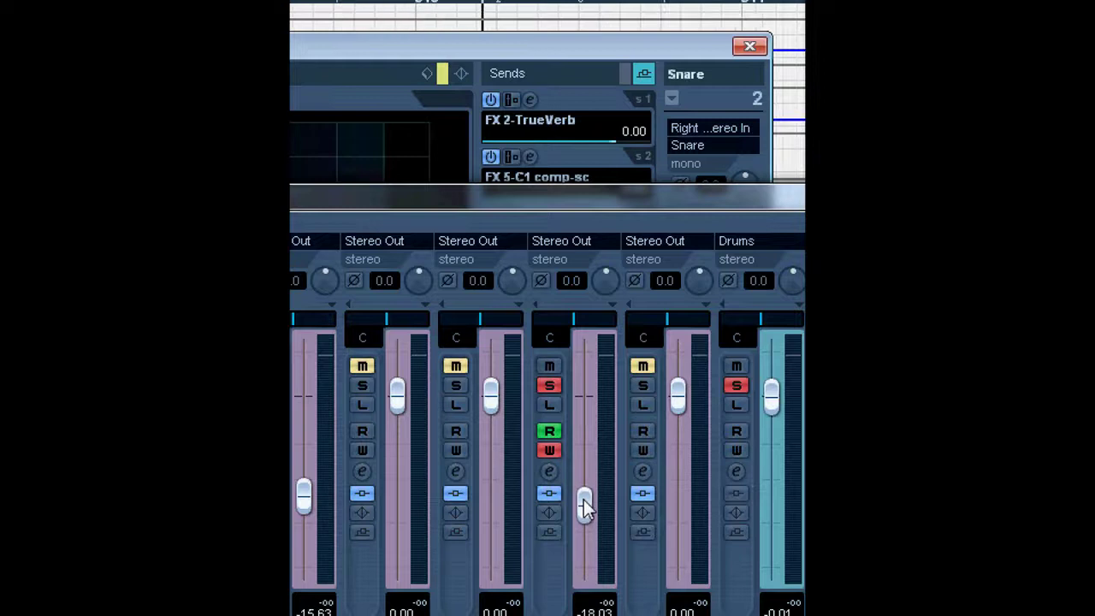
drag(583, 500, 585, 470)
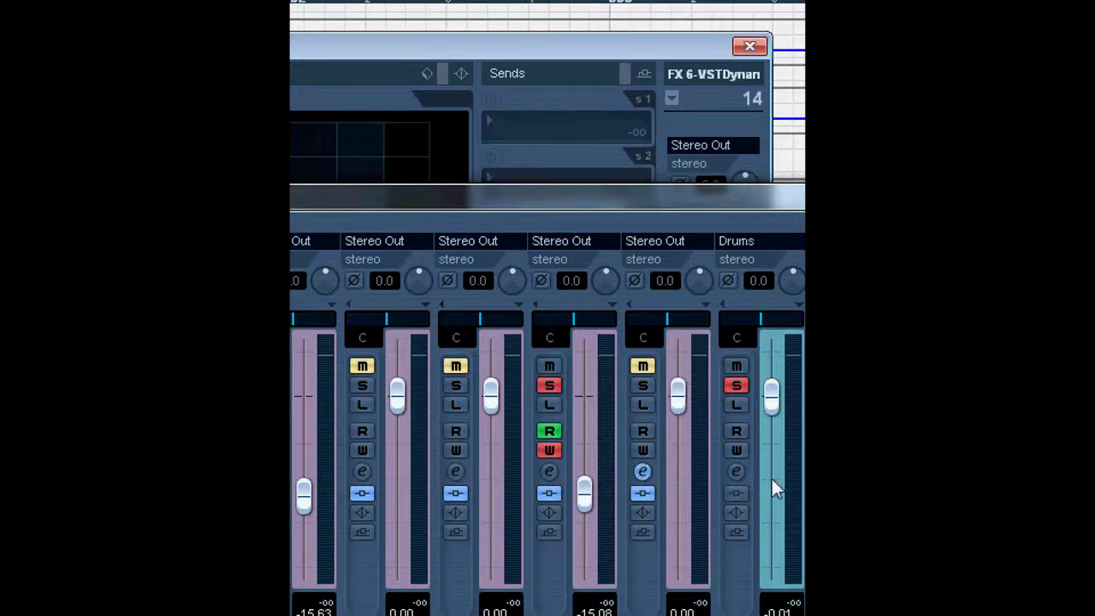
- Open the Stereo Out channel's settings and show the VSTDynamics plug-in from its third insert slot
scroll(373, 474, right, 5)
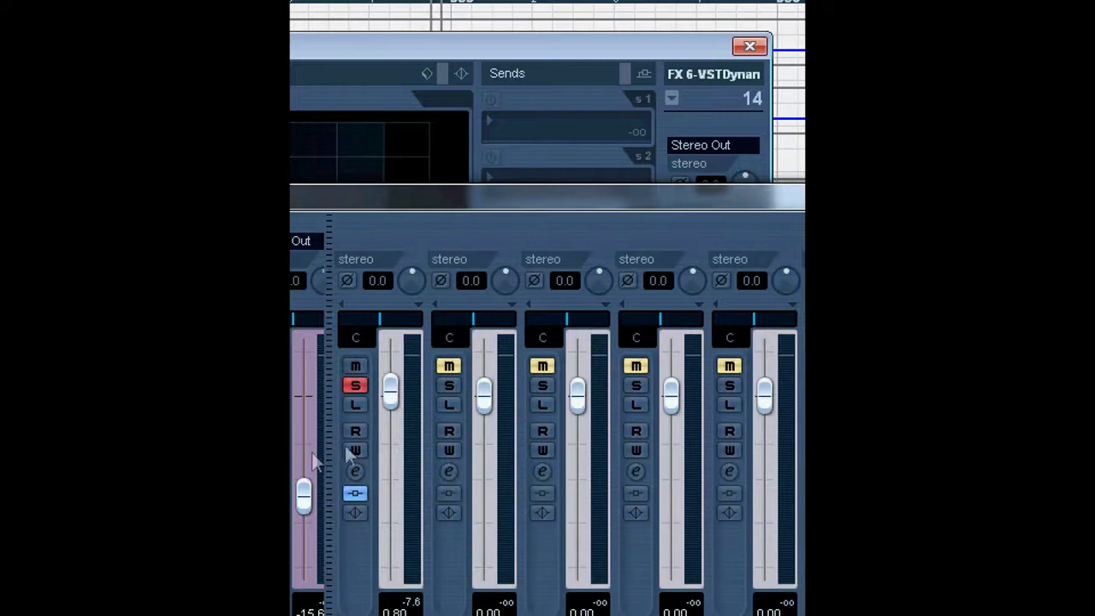
drag(494, 203, 522, 107)
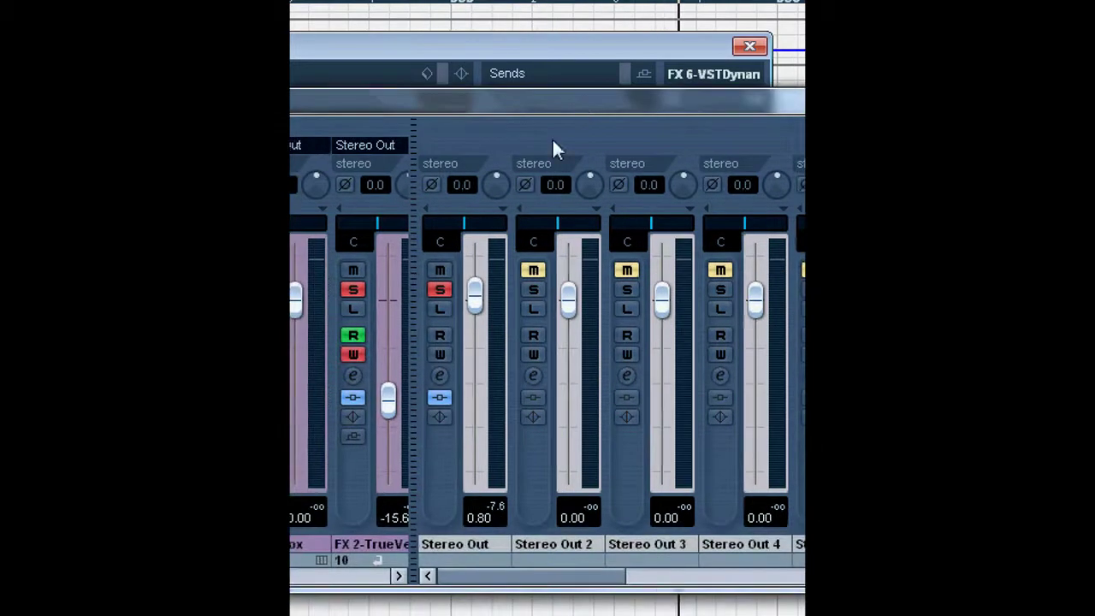
click(437, 375)
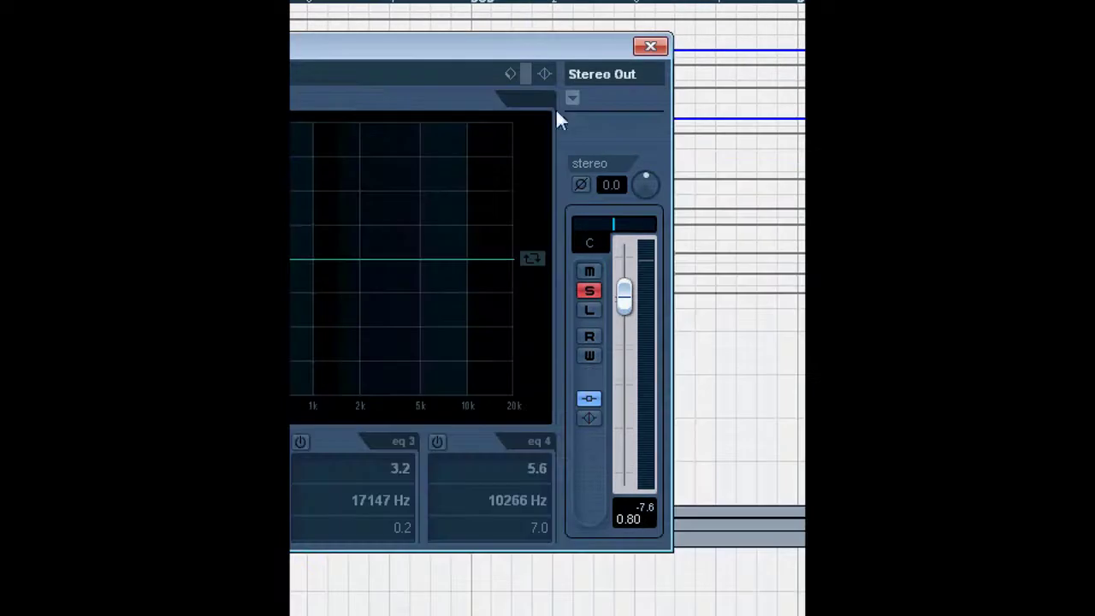
drag(305, 49, 604, 54)
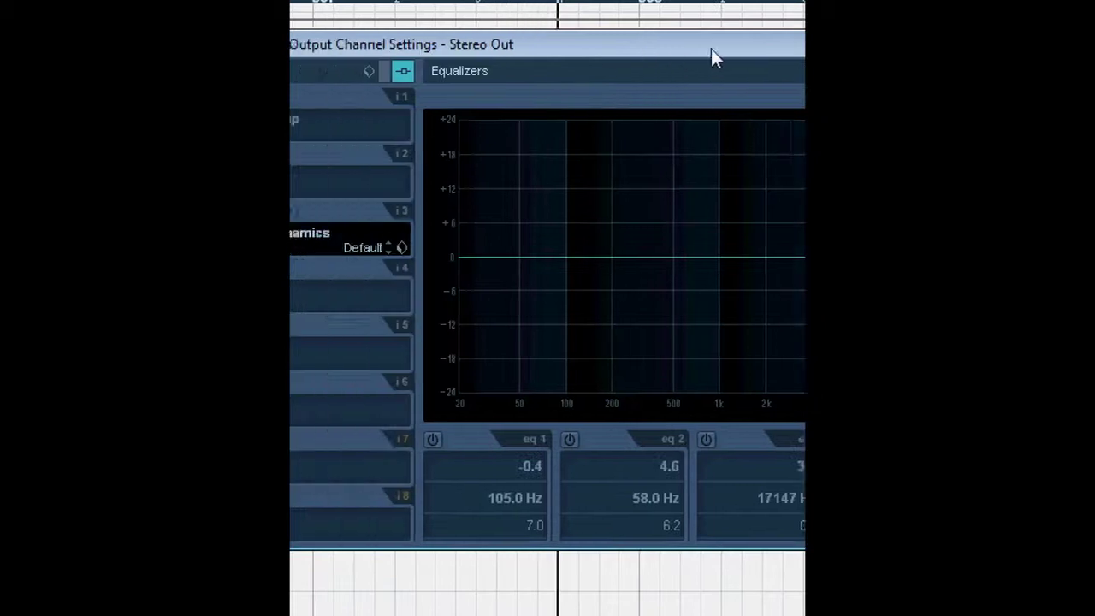
click(307, 213)
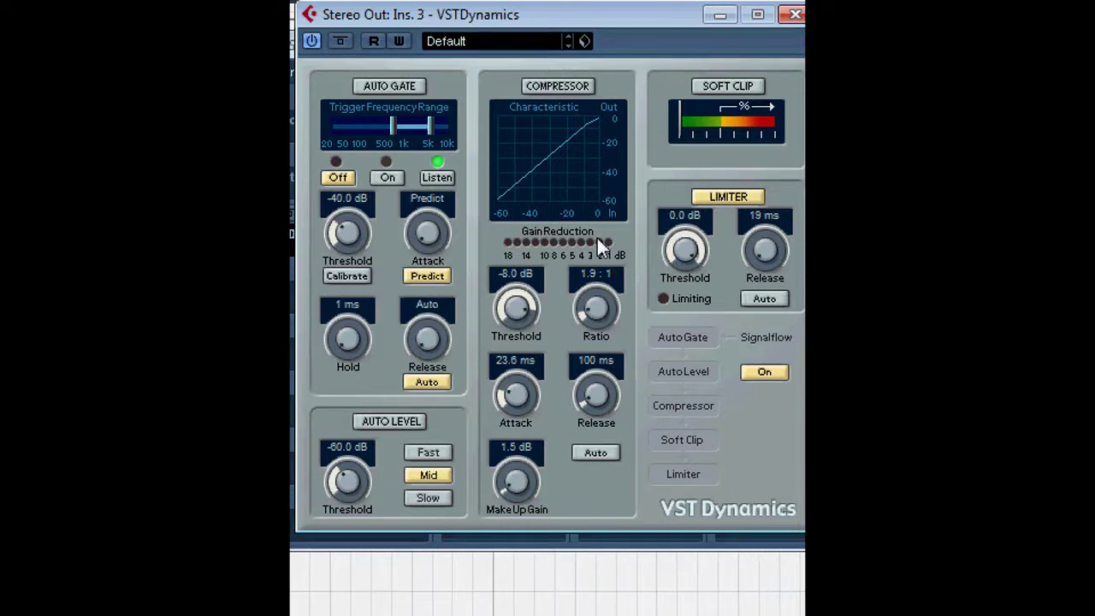
- Turn the VSTDynamics compressor on and off again, and set its ratio to 8.0:1
click(564, 89)
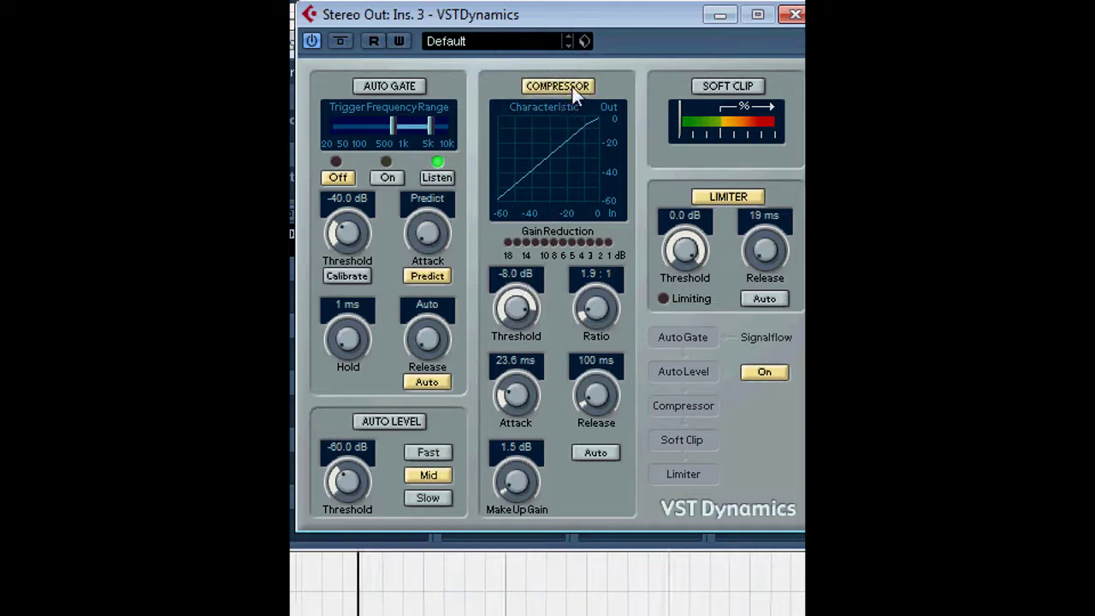
click(573, 93)
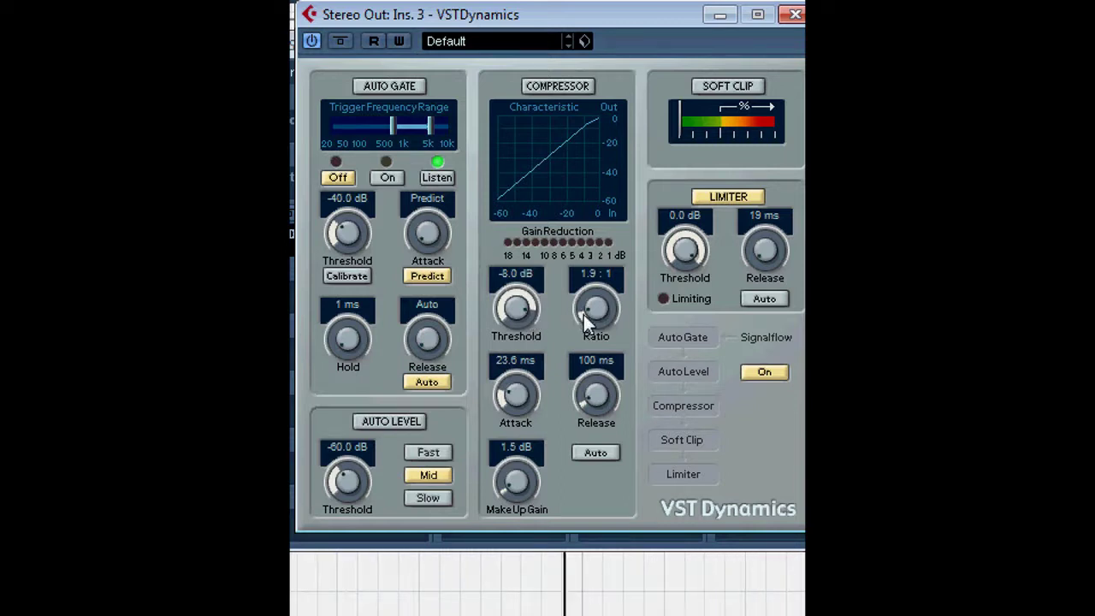
drag(583, 314, 608, 288)
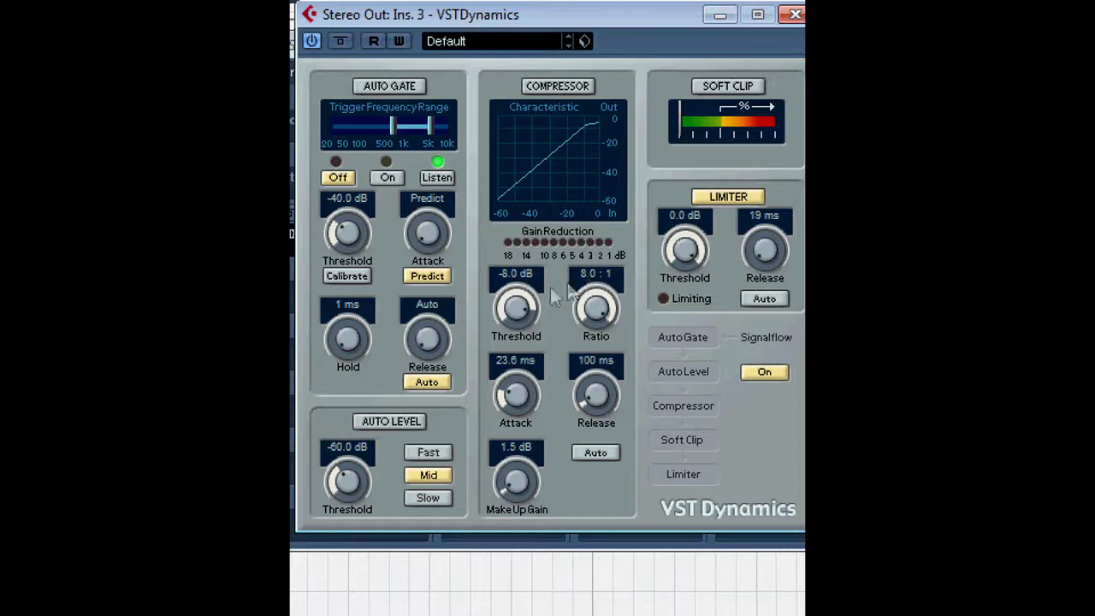
- Vary the compressor threshold between 0.0 dB, -11.0 dB and -20.5 dB to demonstrate its curve, finishing by raising it from the lowest setting
drag(526, 306, 536, 336)
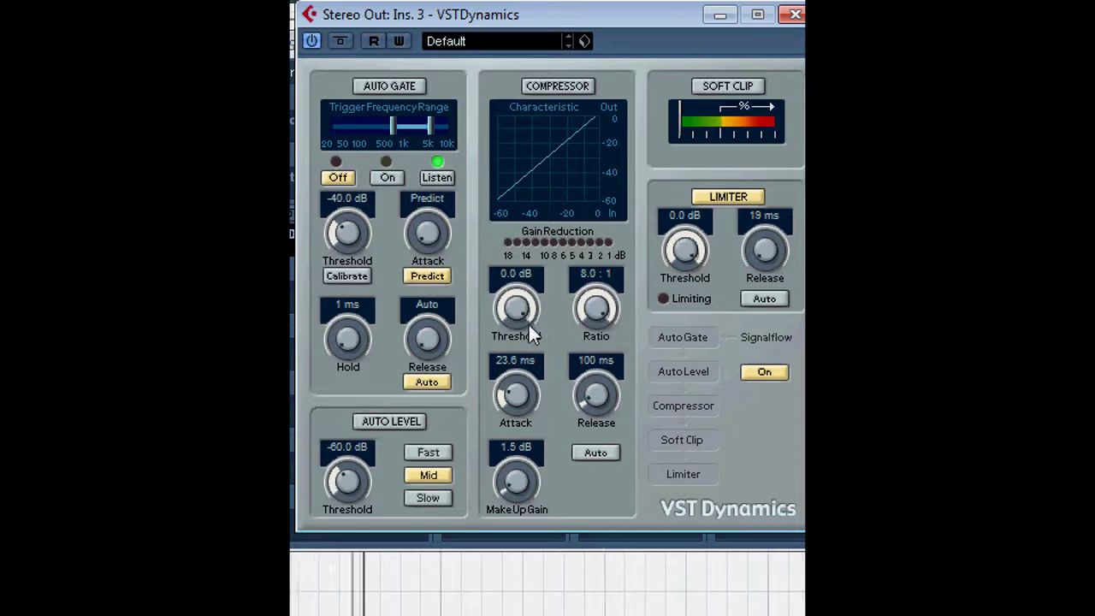
drag(529, 323, 536, 307)
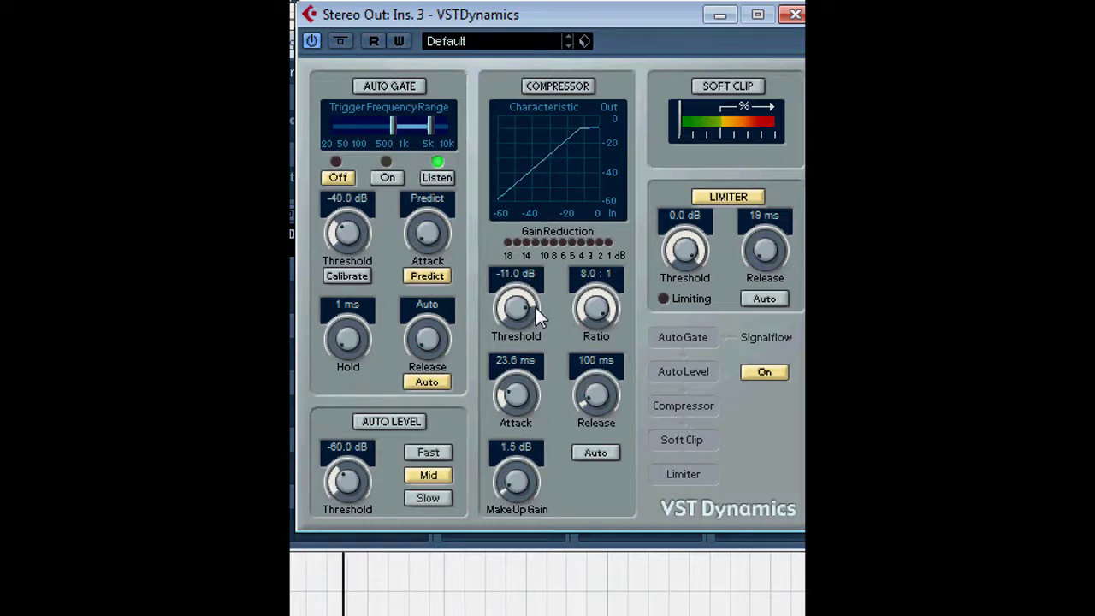
drag(535, 305, 535, 324)
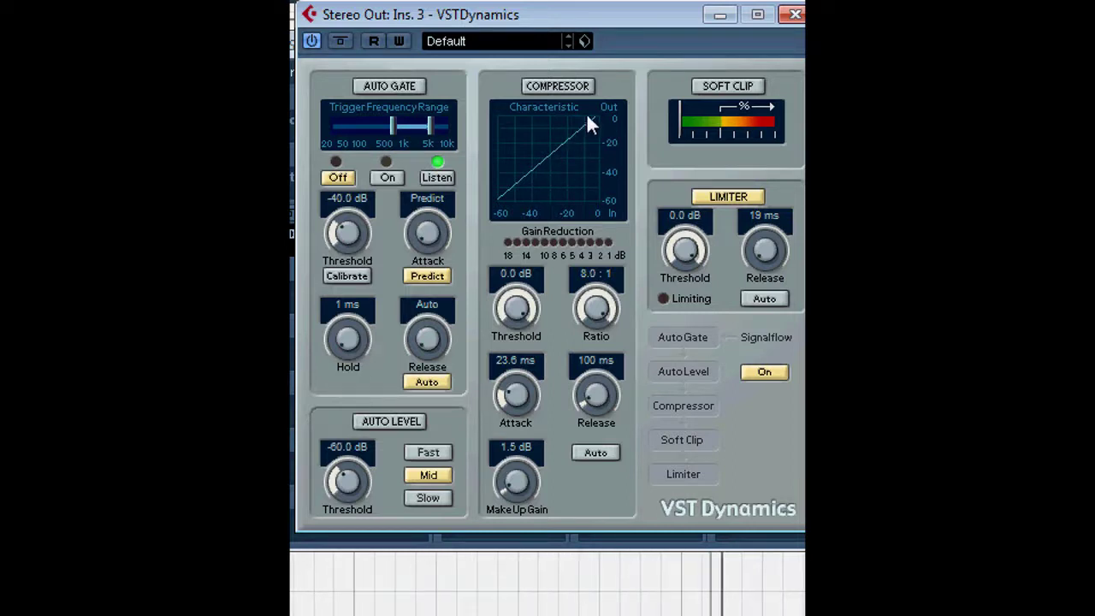
drag(526, 319, 529, 307)
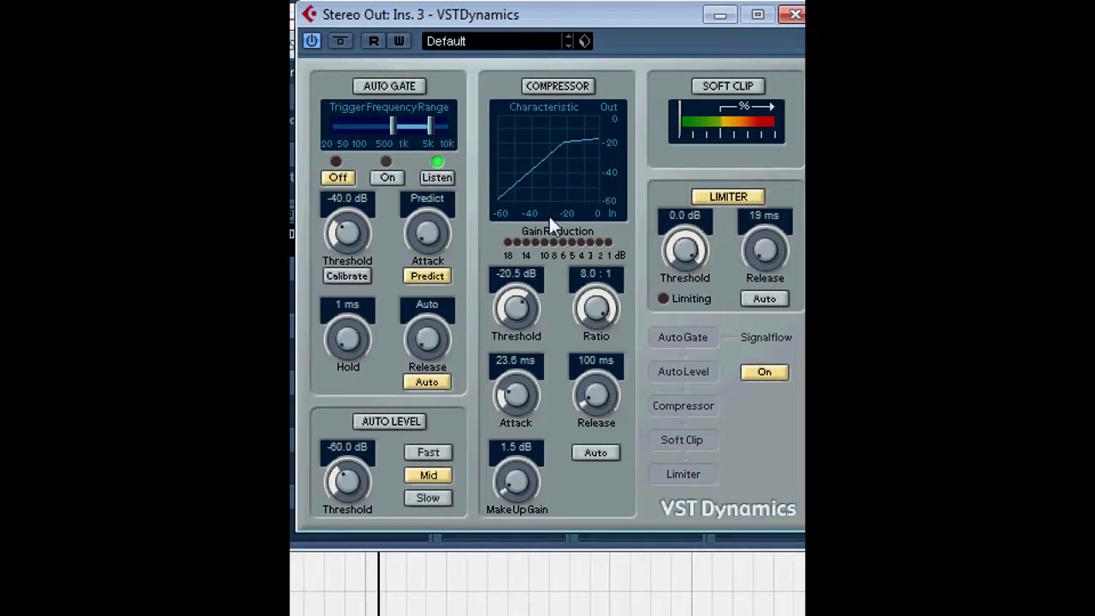
drag(519, 300, 528, 326)
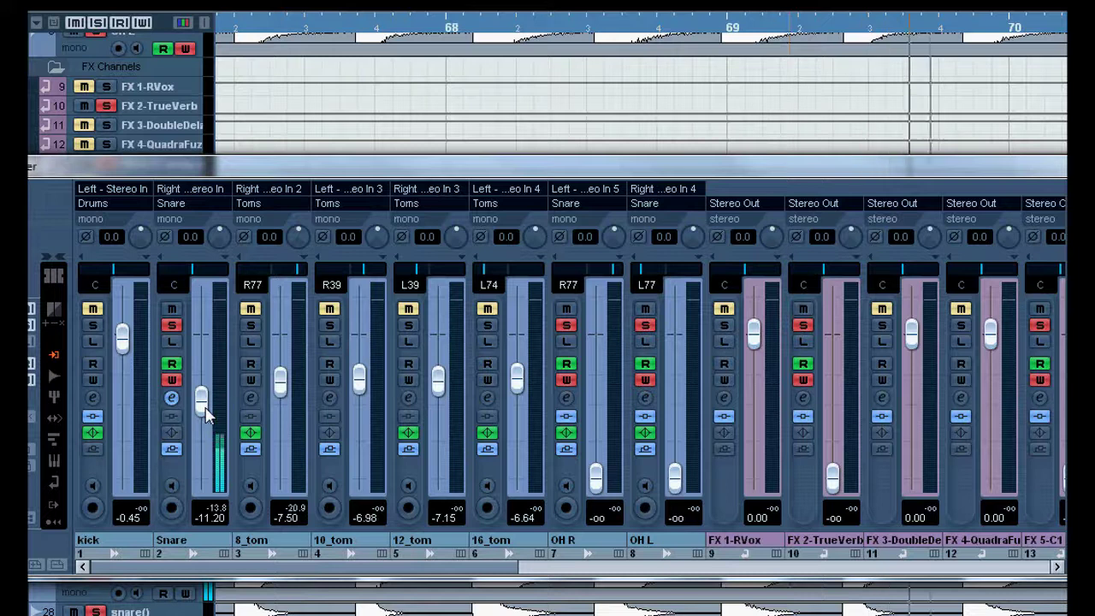
- Open the Snare channel's settings to check its effect sends, and bring the mixer back up
click(171, 399)
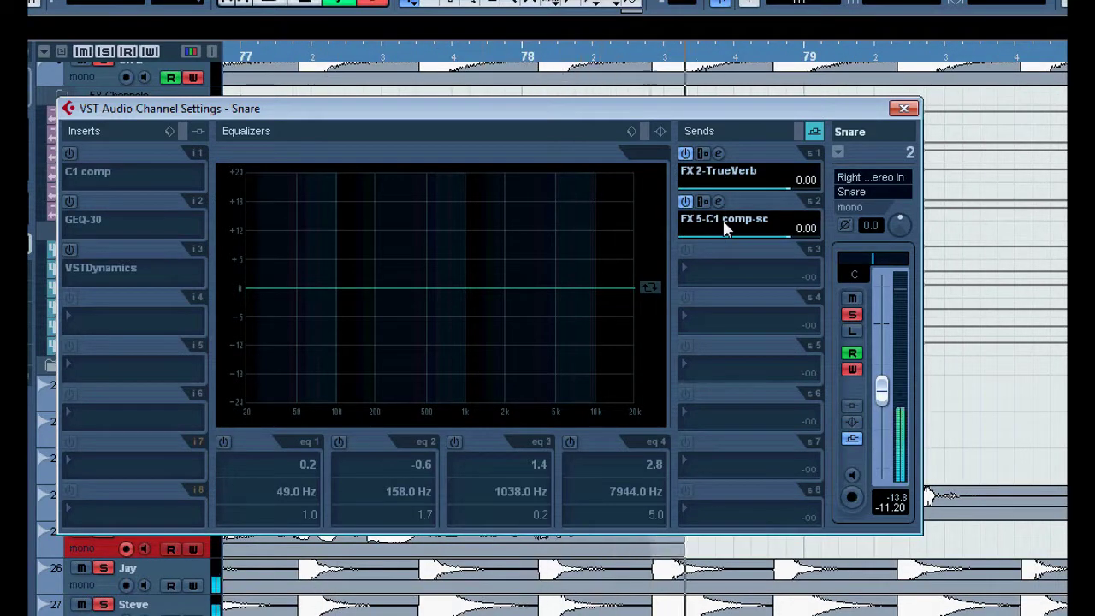
key(F3)
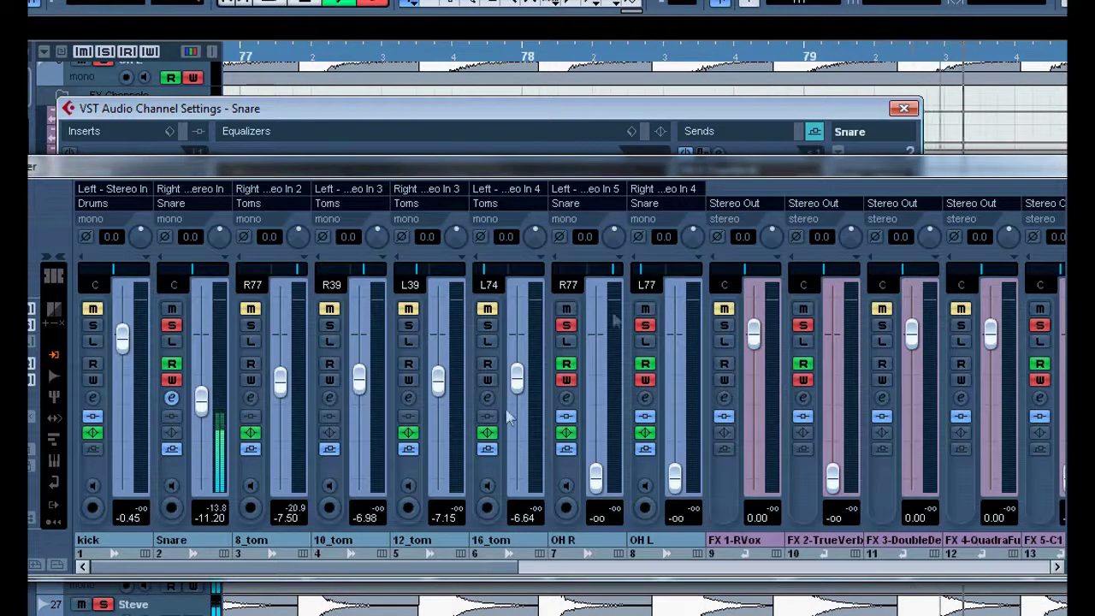
- Audition the snare reverb by raising the FX 2-TrueVerb return to -3.00 dB and pulling it fully down again
drag(387, 571, 557, 571)
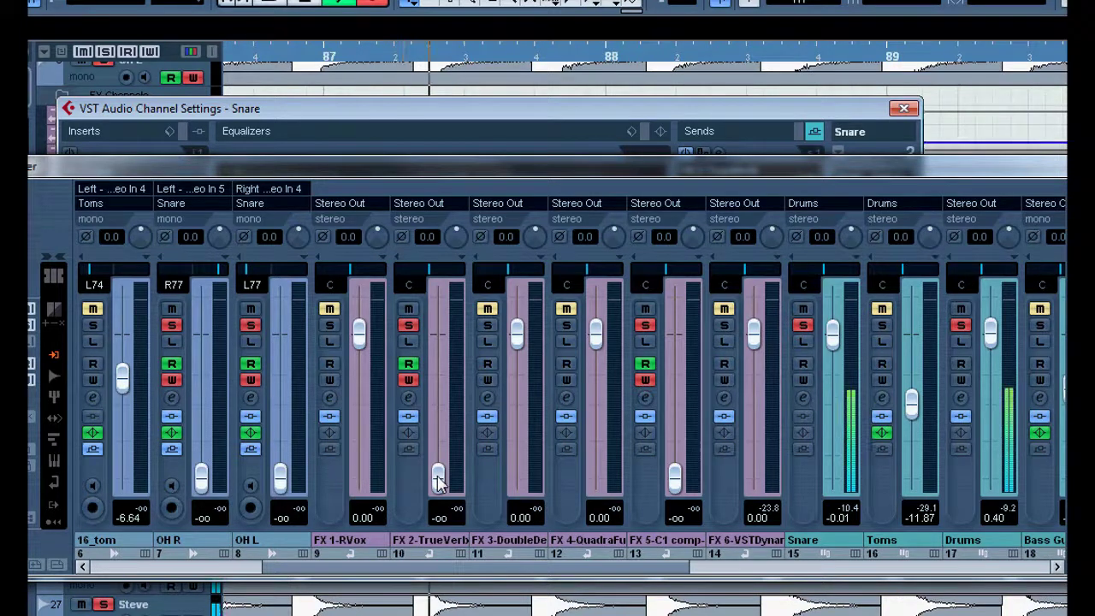
drag(438, 476, 448, 365)
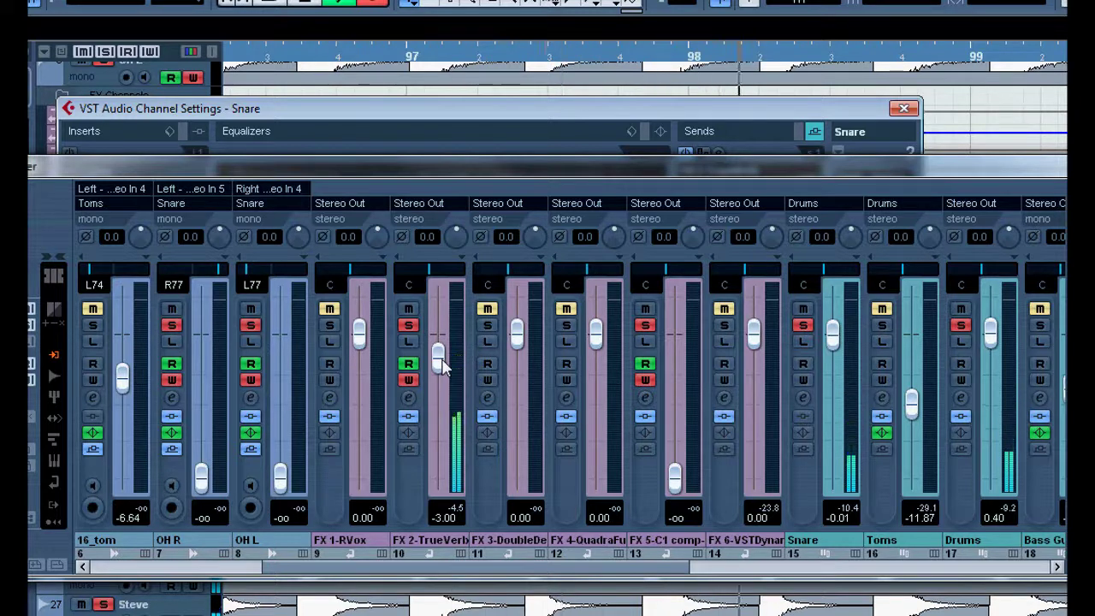
drag(442, 366, 442, 484)
drag(433, 568, 274, 576)
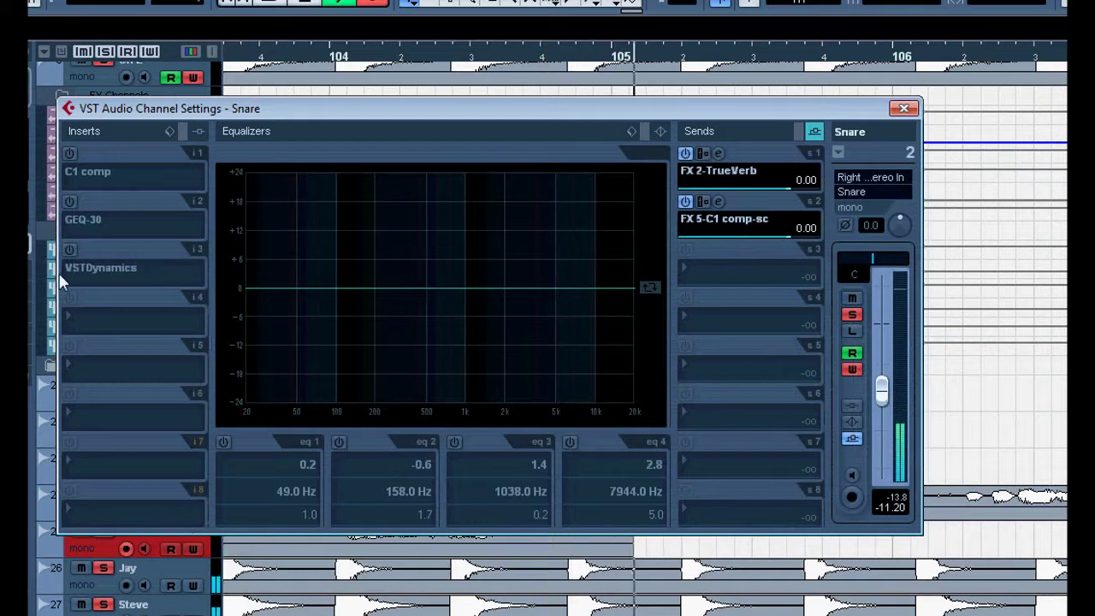
- Insert Reverb A in the Snare channel's fourth insert slot, set its mix to 56 wet and 100 dry, and close its window
click(66, 315)
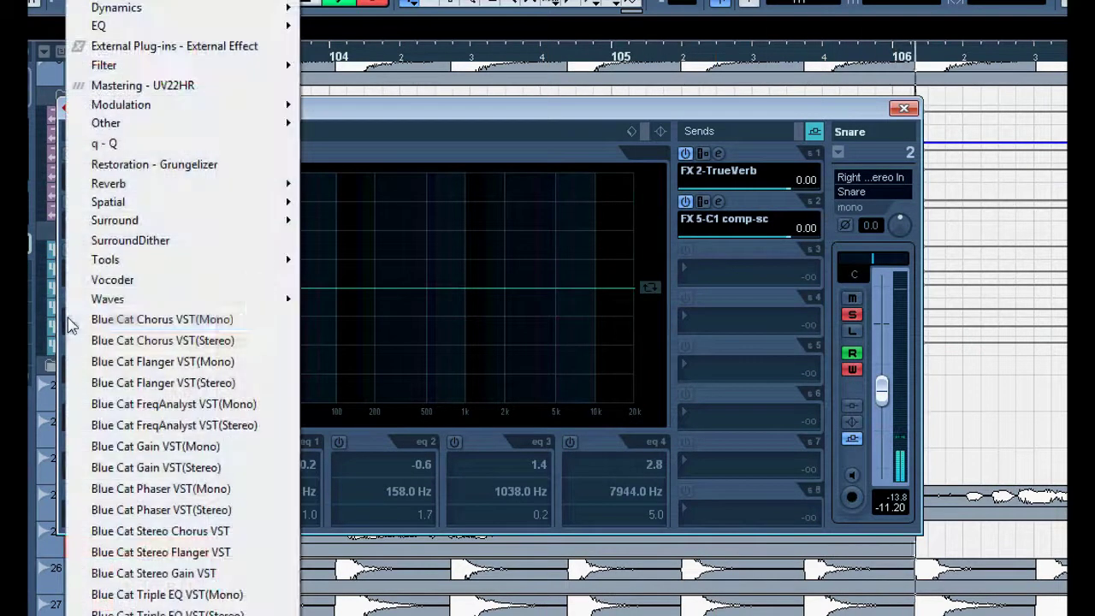
mouse_move(220, 185)
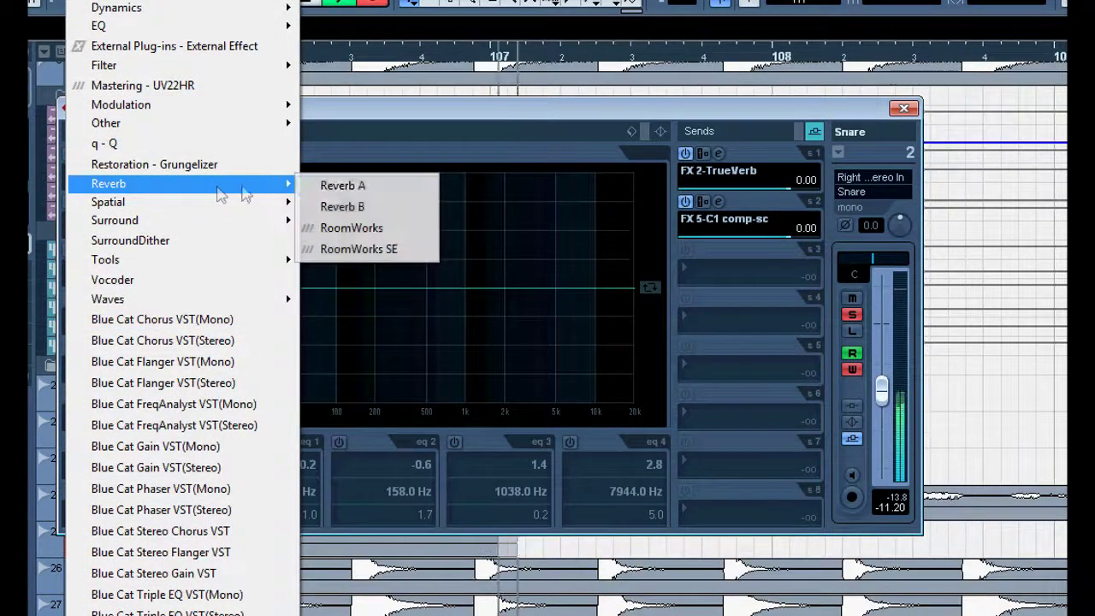
click(379, 194)
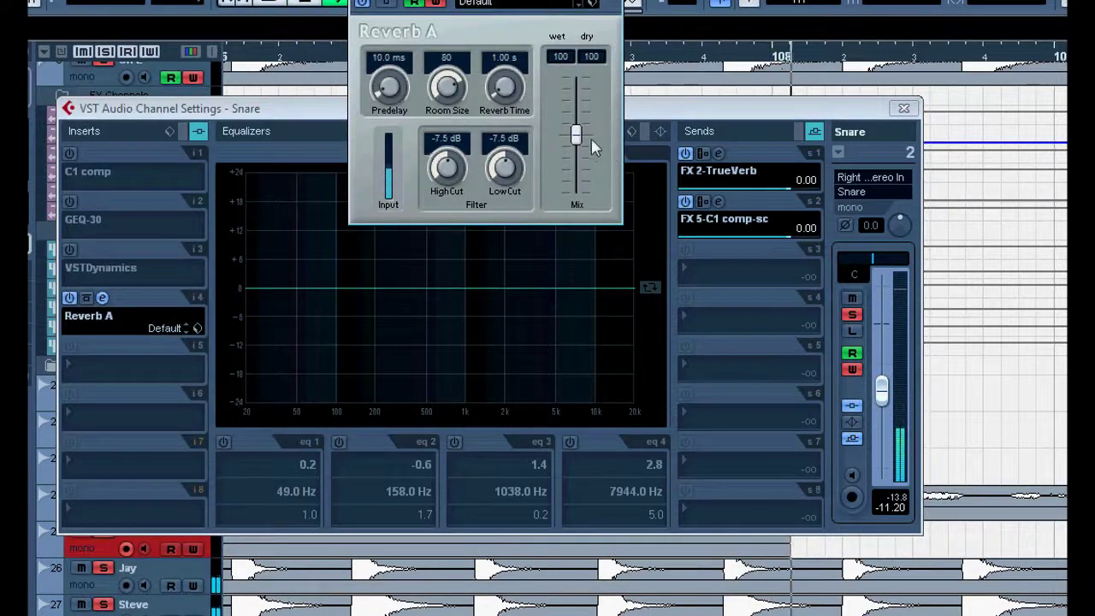
drag(579, 136, 576, 107)
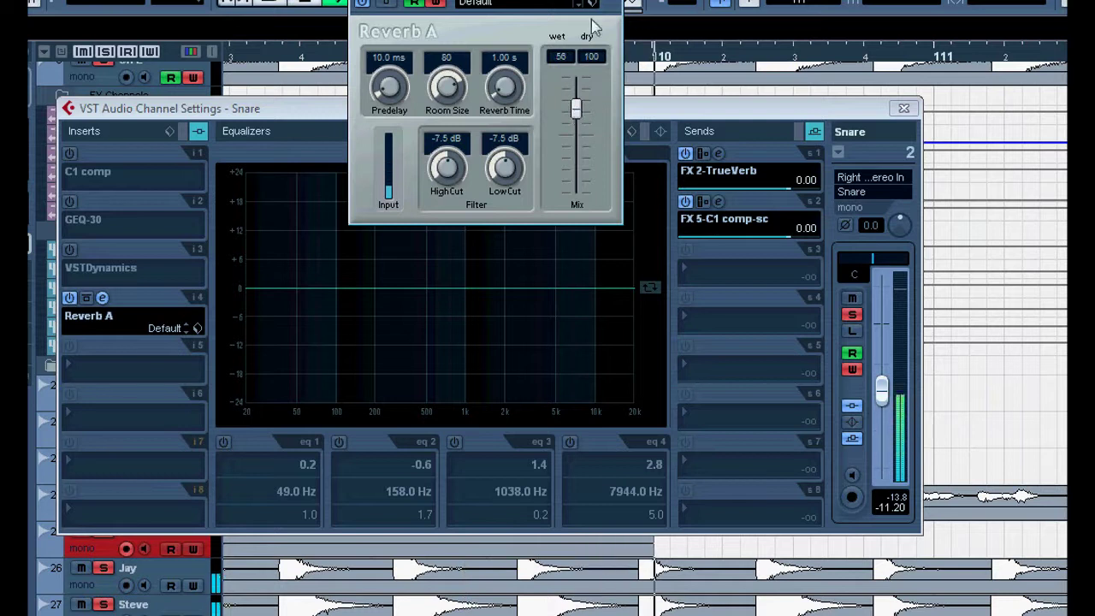
click(570, 228)
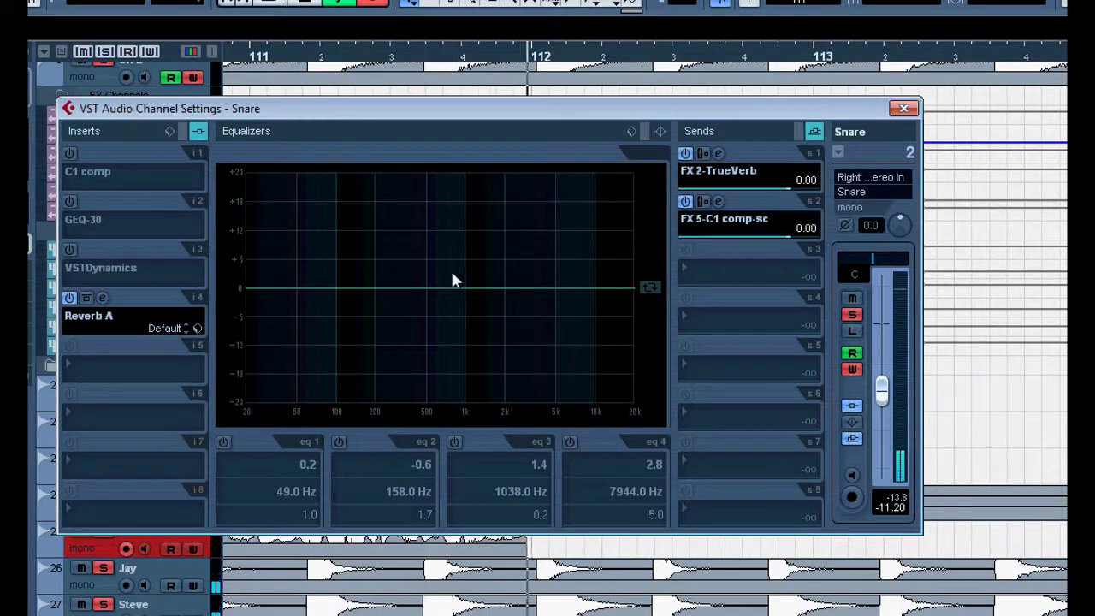
- Toggle Reverb A in the Snare channel's fourth insert slot to compare the sound, leaving it switched off
click(70, 298)
click(69, 298)
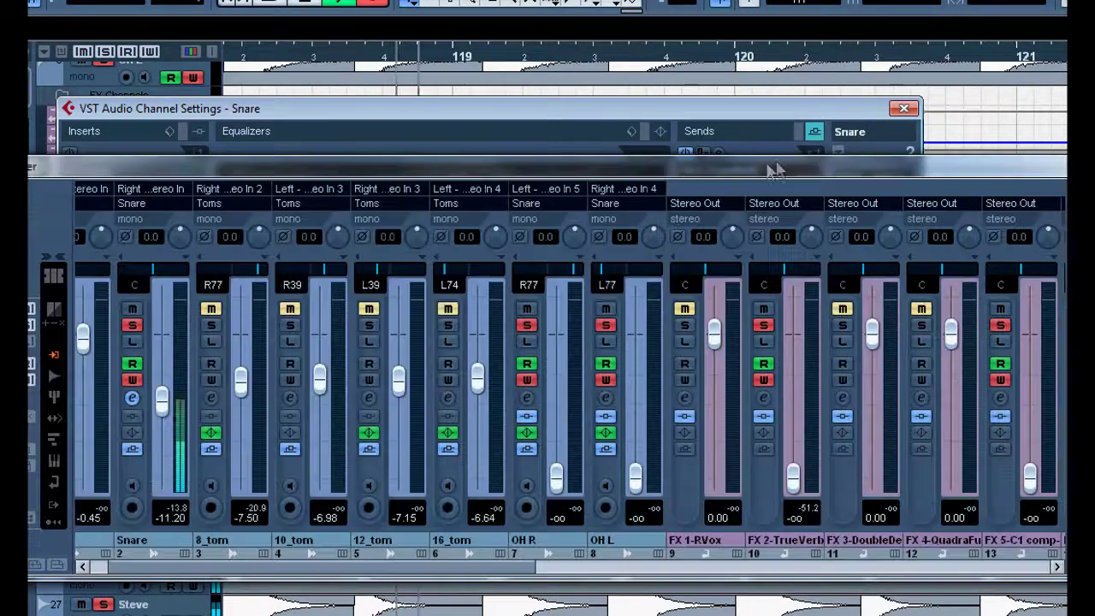
- Bring up the mixer and audition the FX 5-C1 comp-sc return at -4.45, 1.00, -29.44 and -0.90 dB, finishing at -12.09 dB
key(F3)
drag(492, 569, 650, 571)
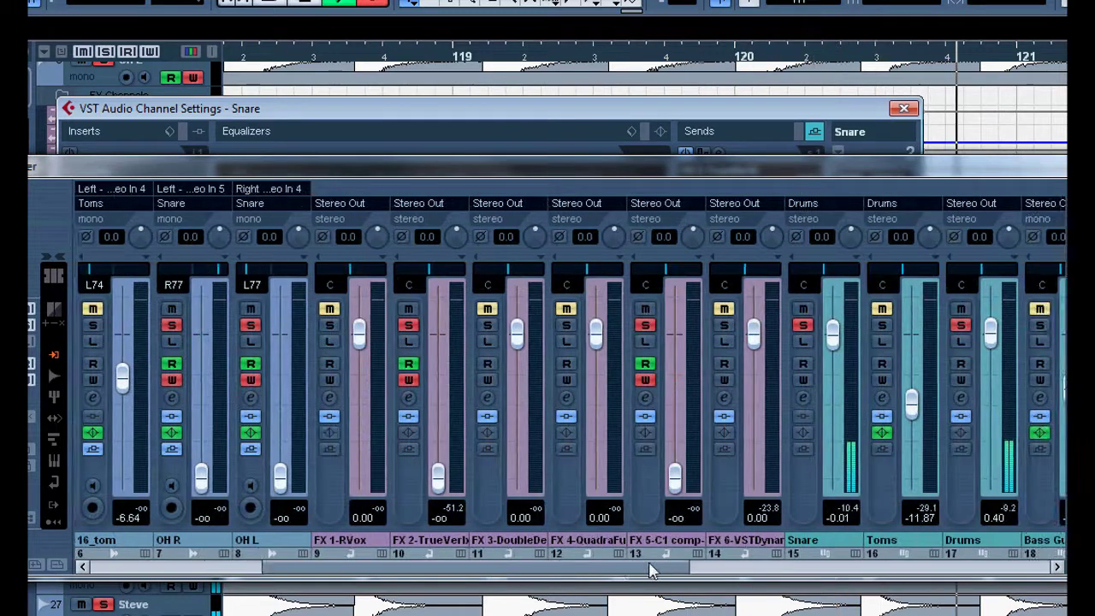
drag(675, 481, 682, 370)
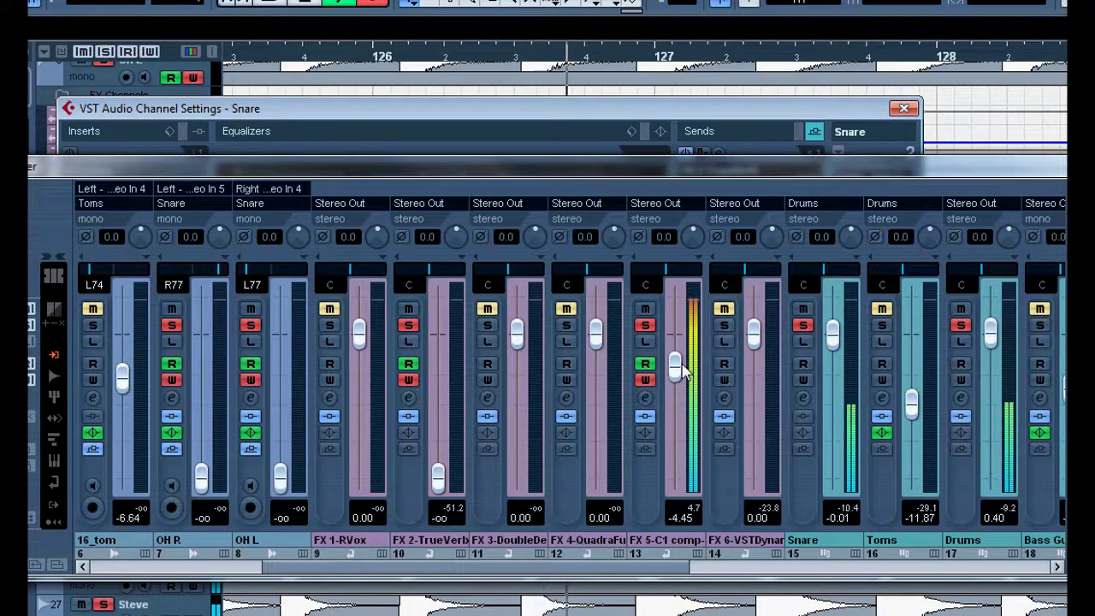
drag(682, 368, 684, 334)
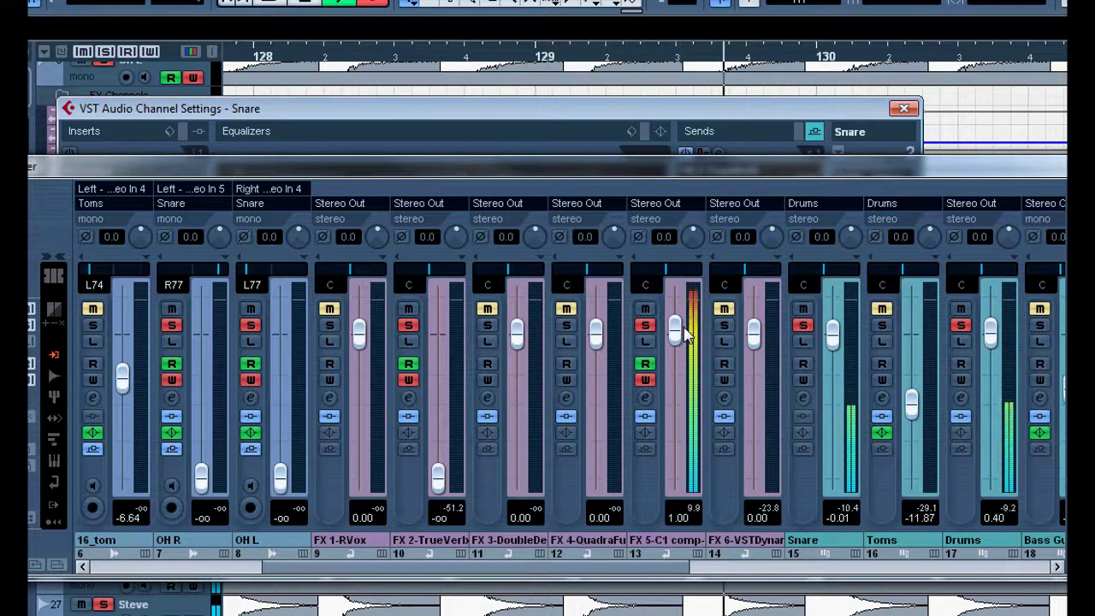
drag(684, 335, 680, 455)
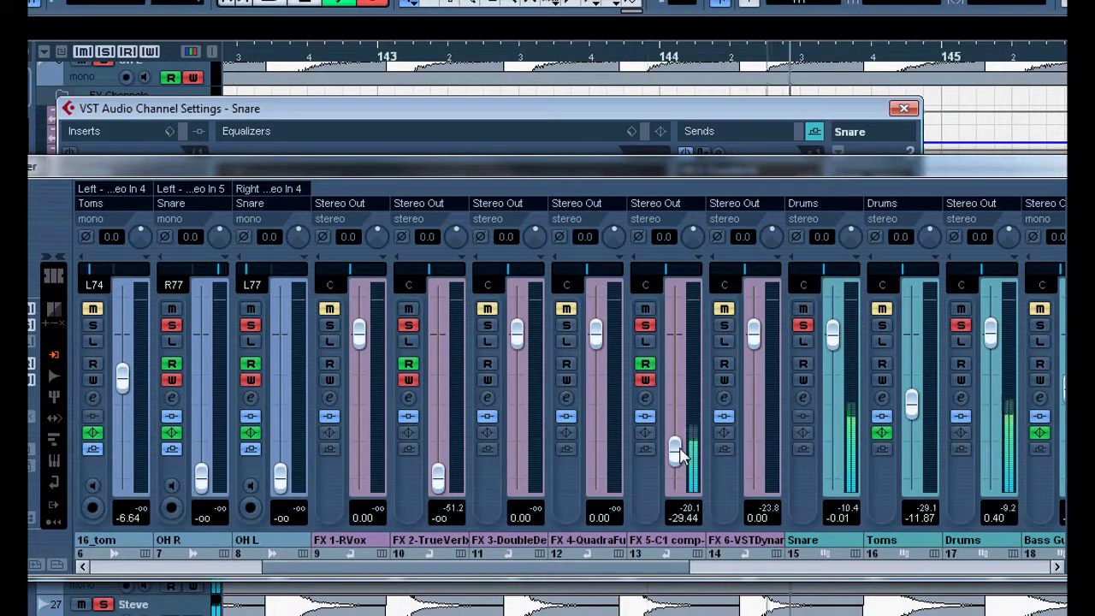
drag(679, 448, 684, 343)
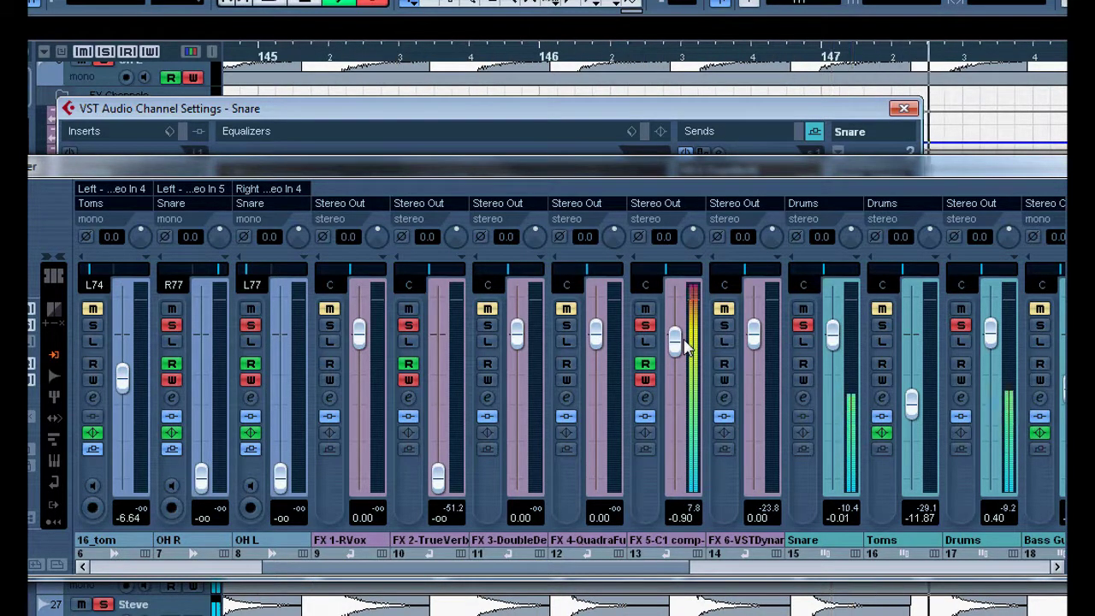
drag(684, 347, 675, 411)
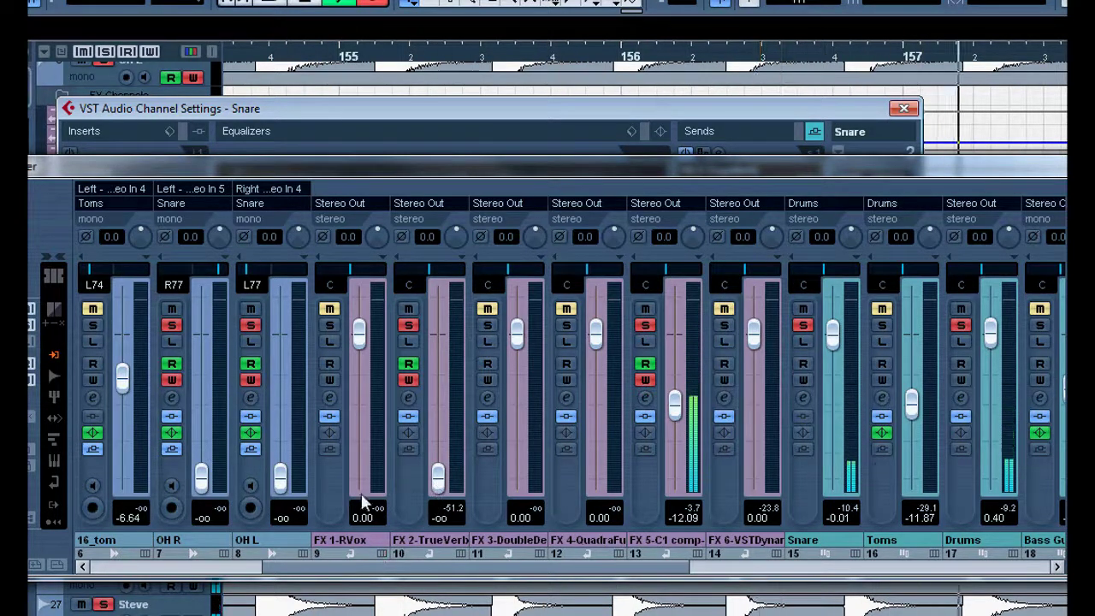
- Raise the OH R overhead fader to about -15.63 dB and bring up the OH L fader as well
drag(358, 572, 309, 572)
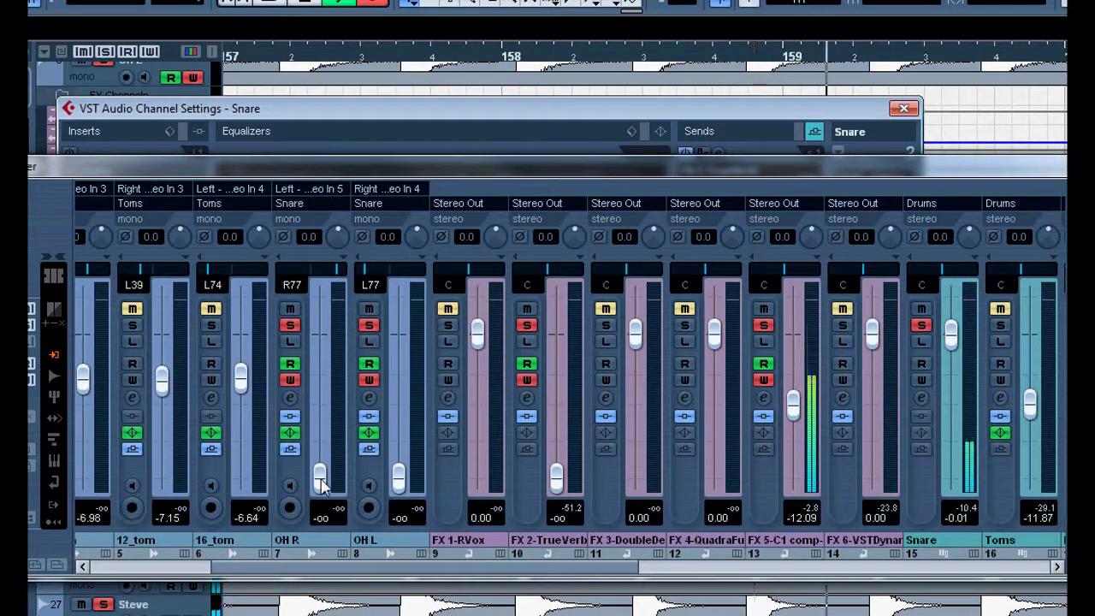
drag(323, 485, 337, 433)
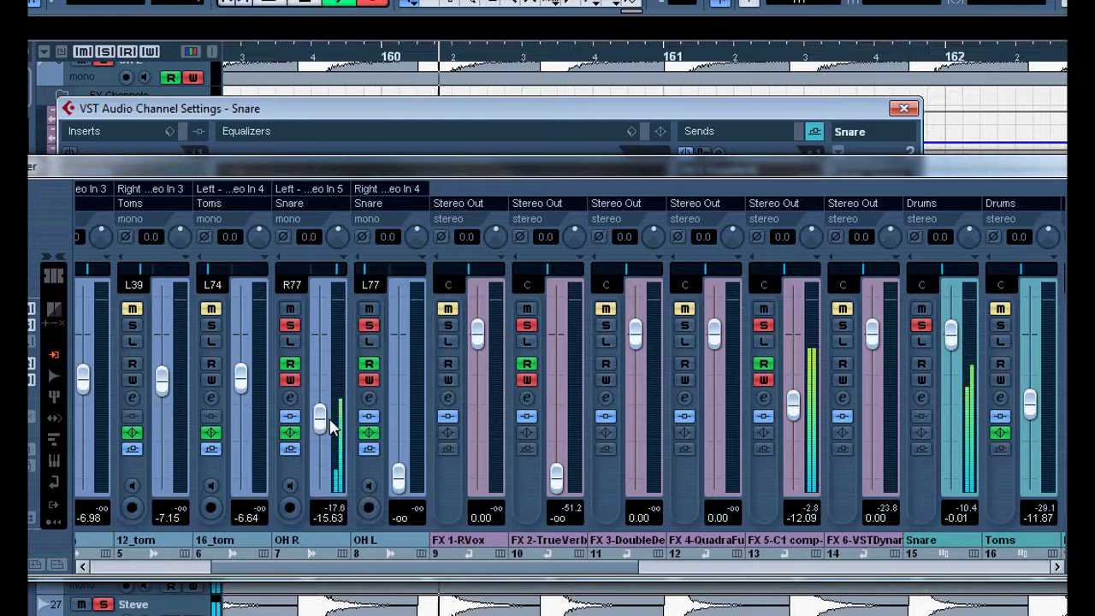
drag(398, 476, 399, 445)
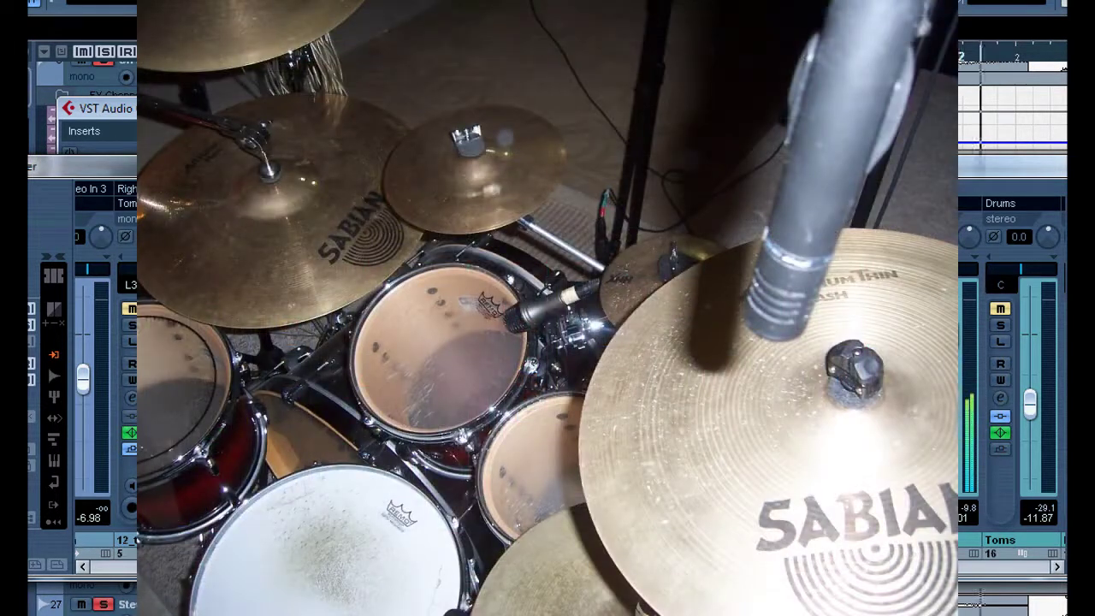